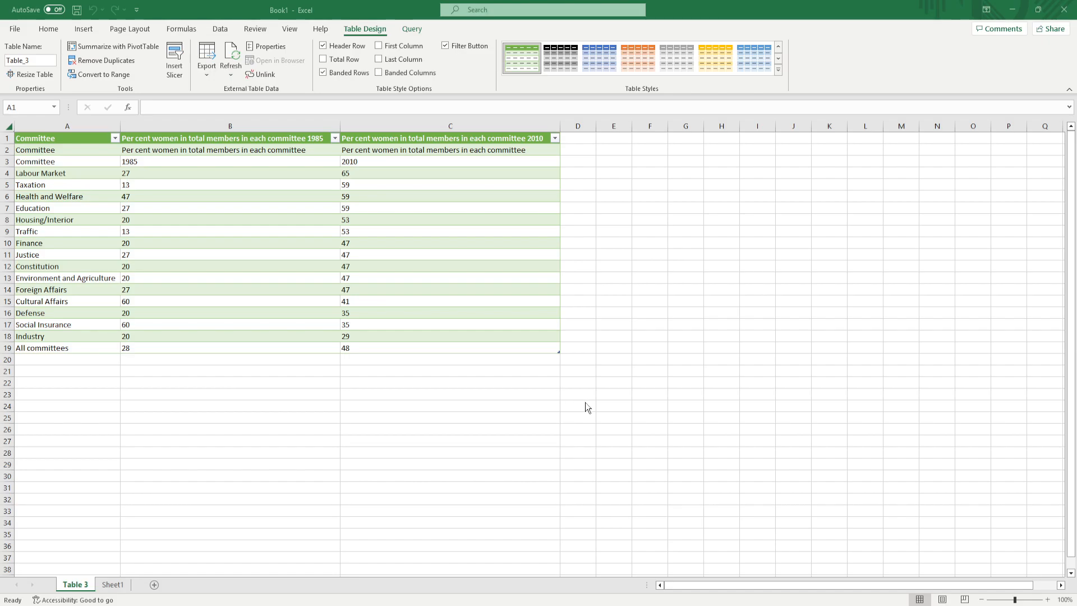
- Examine the committee table's header rows and its 1985 and 2010 percentage columns
click(486, 417)
drag(505, 383, 98, 123)
click(189, 380)
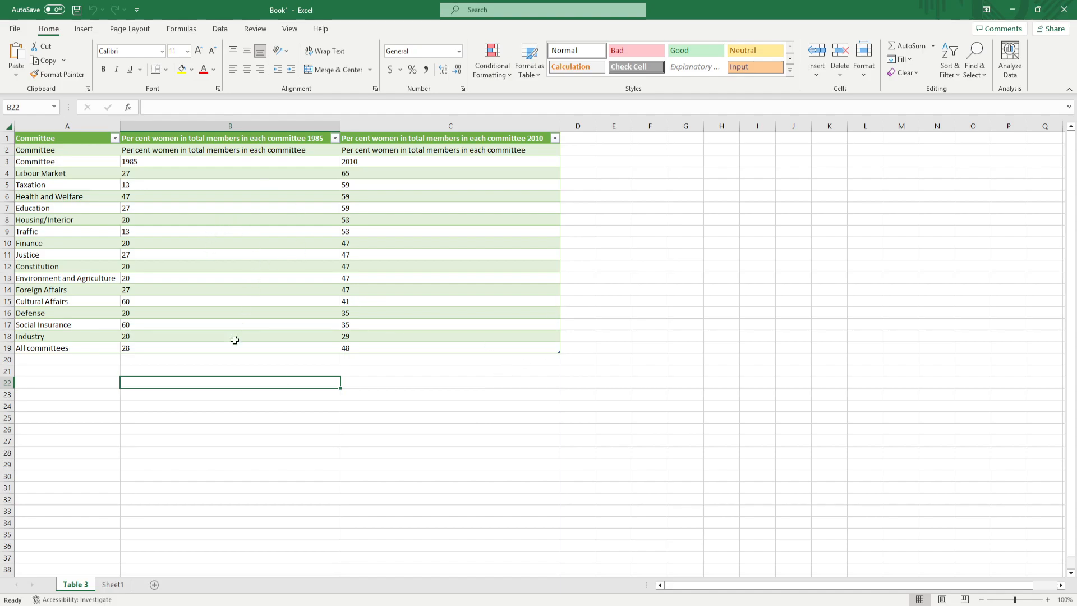
click(431, 383)
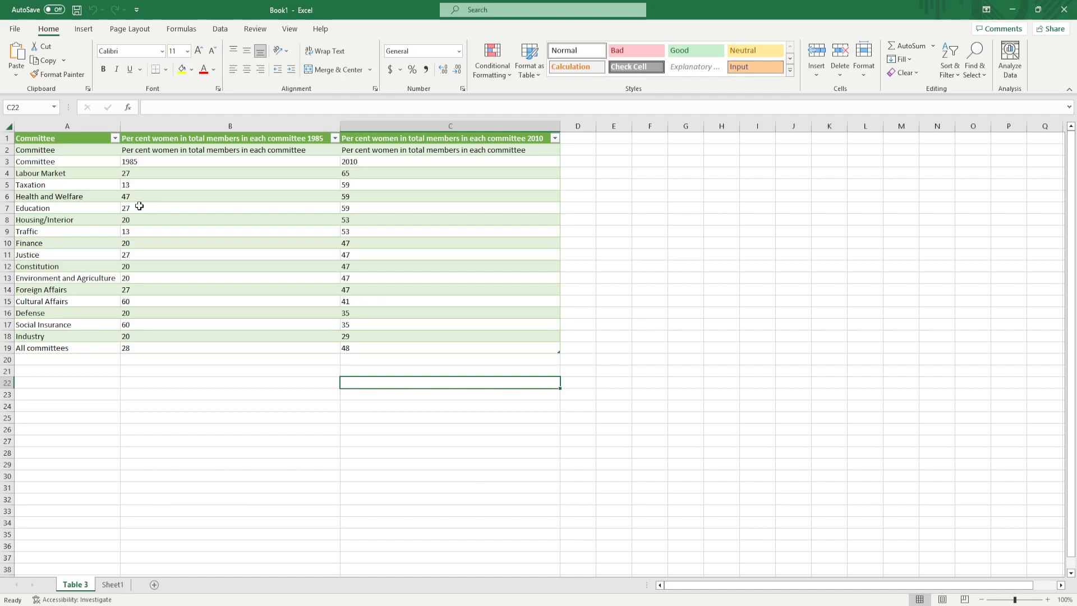
click(77, 159)
drag(77, 159, 330, 161)
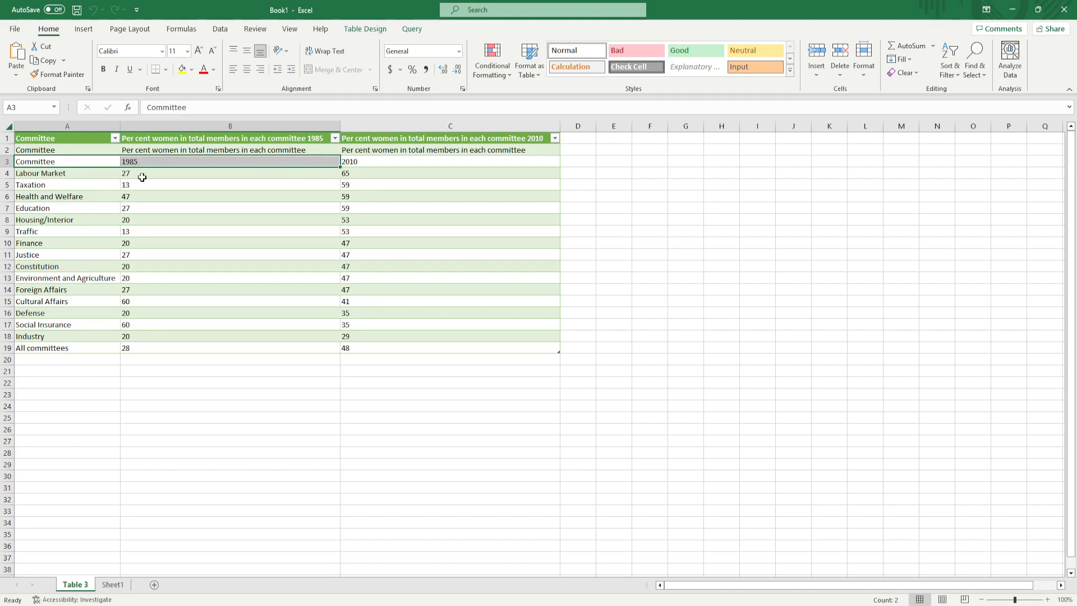
drag(141, 170, 173, 274)
click(172, 274)
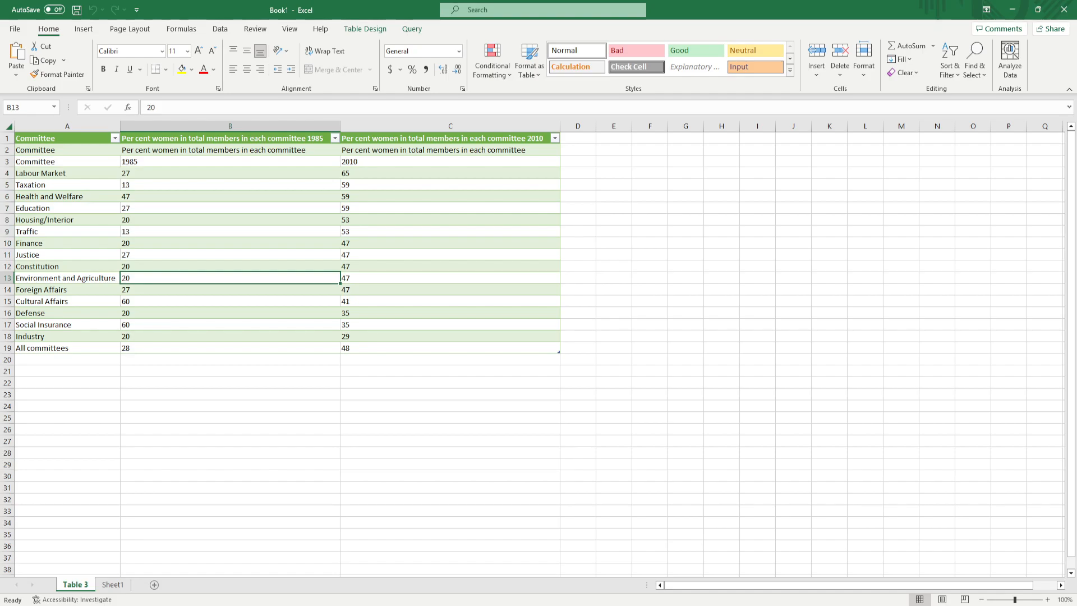
click(278, 323)
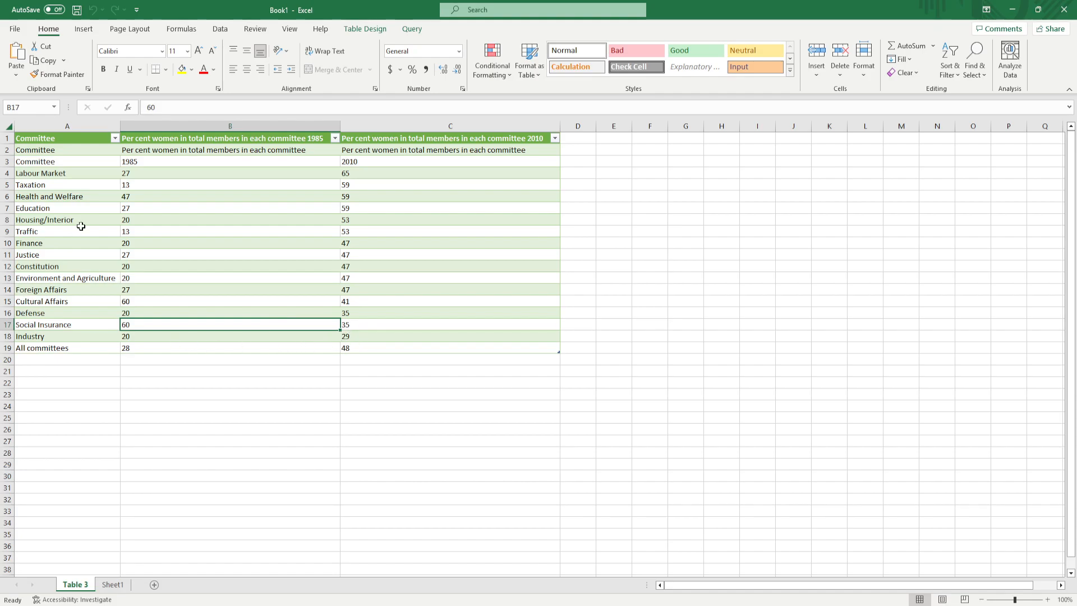
click(73, 247)
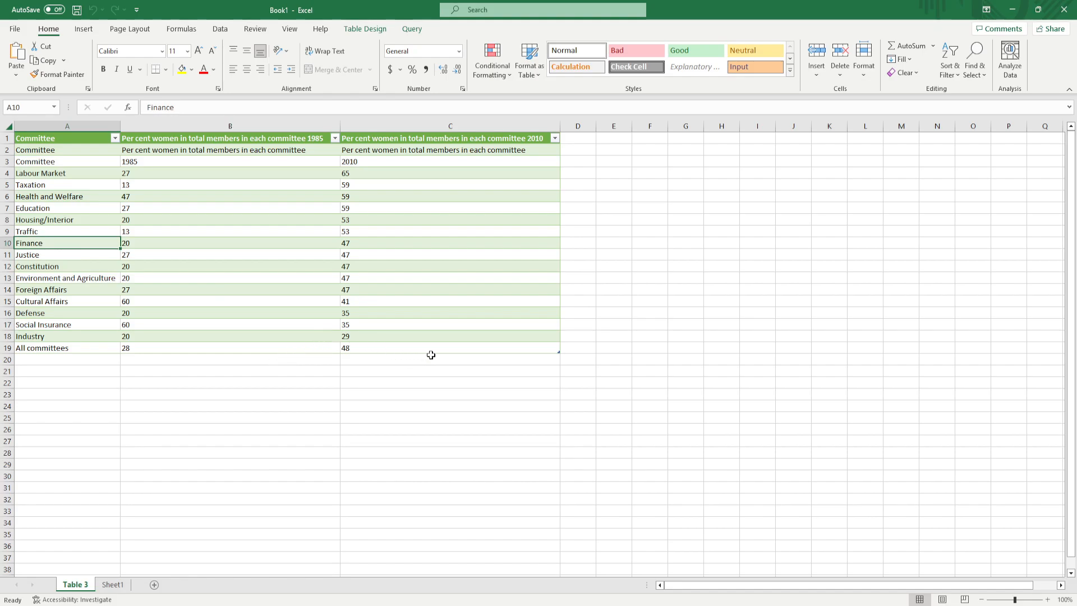
drag(453, 351, 58, 161)
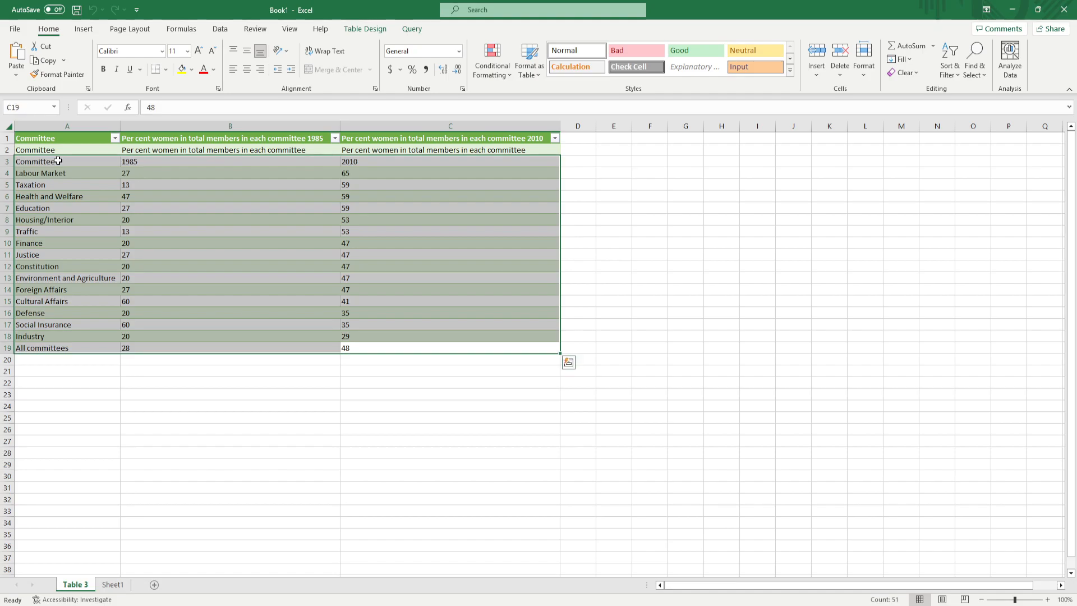
- Delete row 2, which repeats the column headings beneath the table header
click(138, 255)
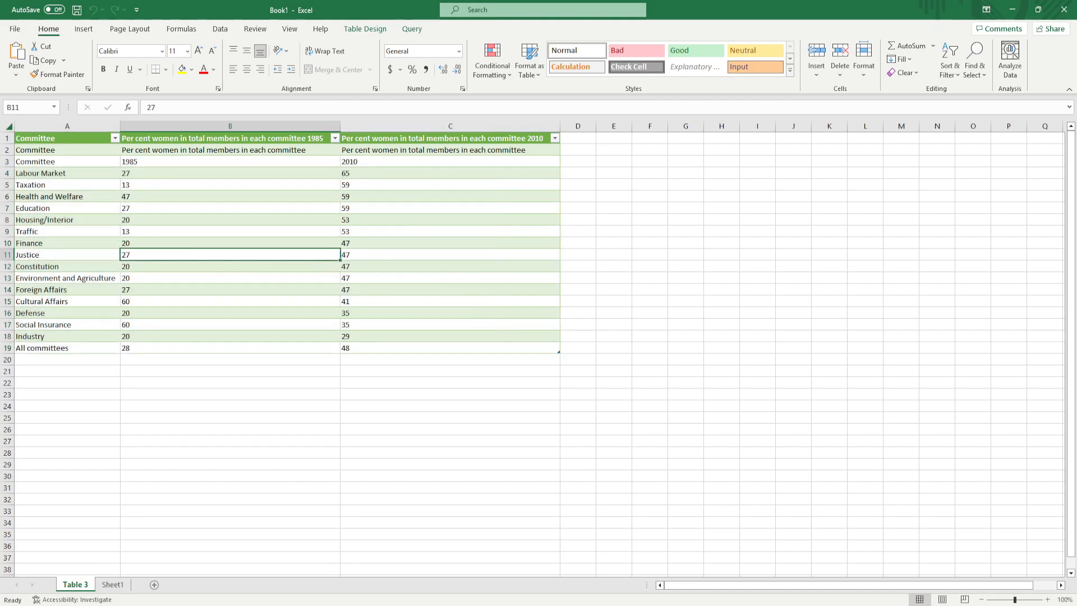
right_click(10, 148)
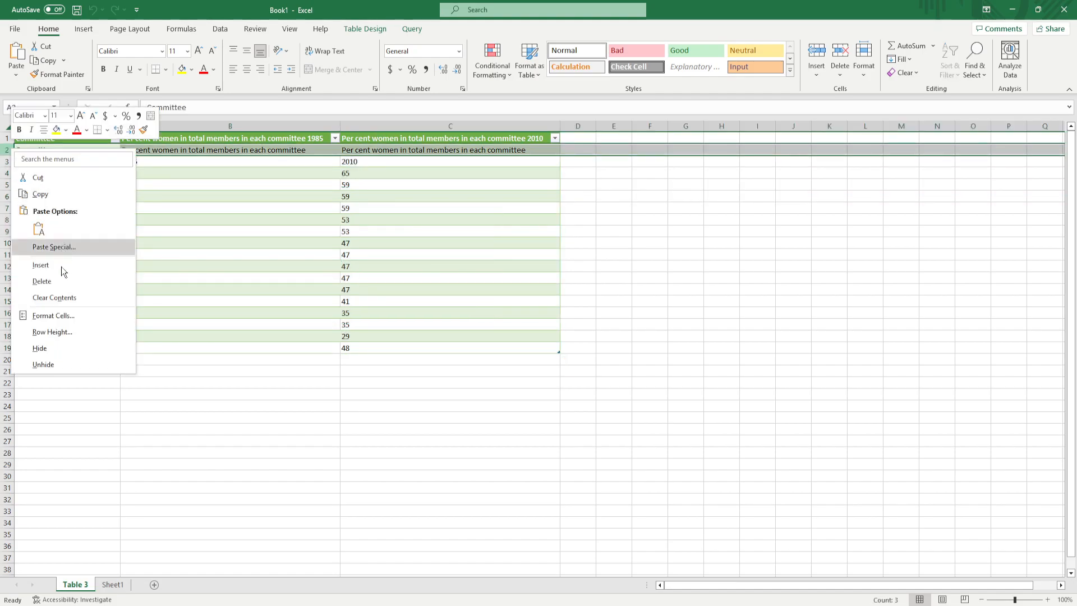
click(61, 281)
drag(500, 337, 33, 153)
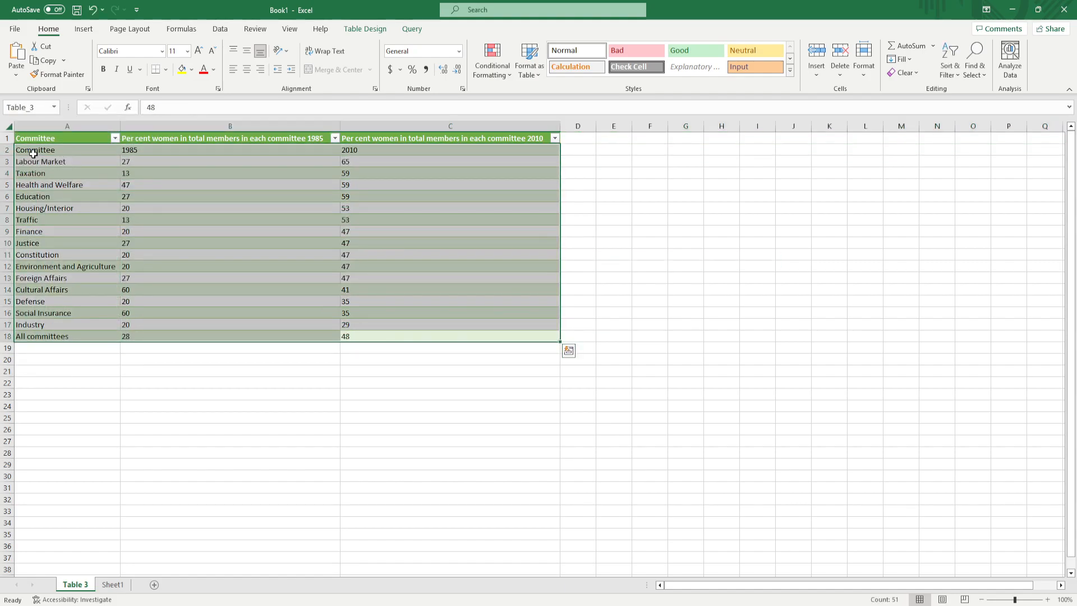
click(175, 164)
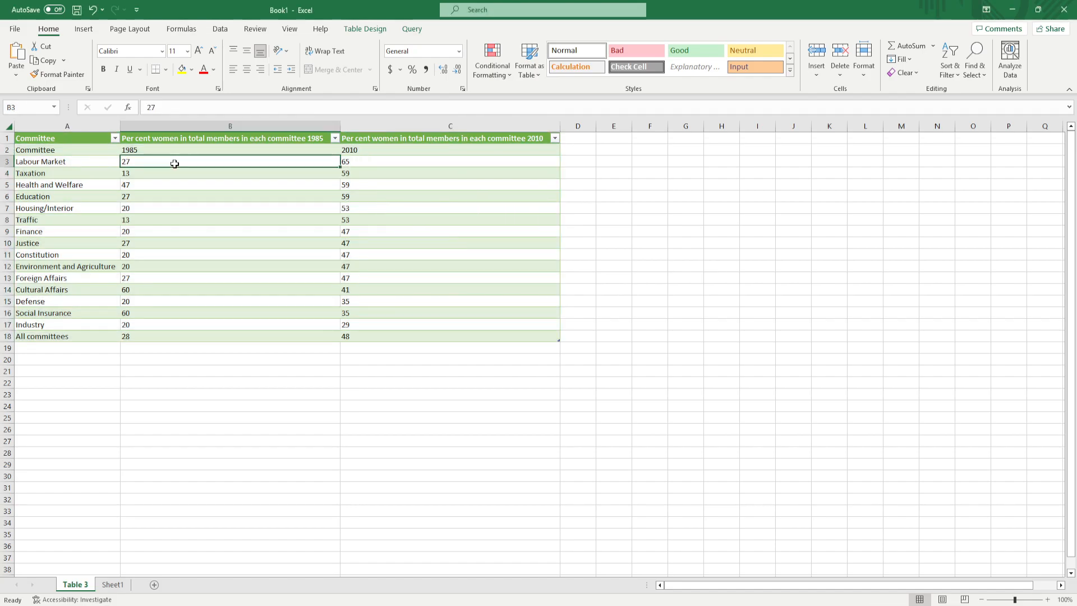
drag(180, 148, 180, 335)
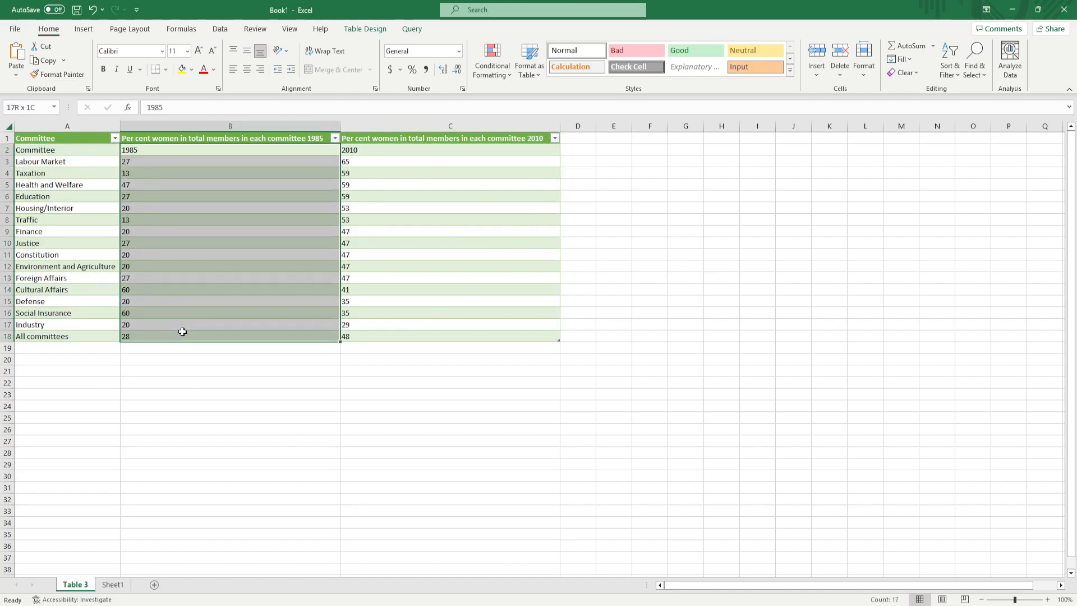
drag(51, 324, 356, 323)
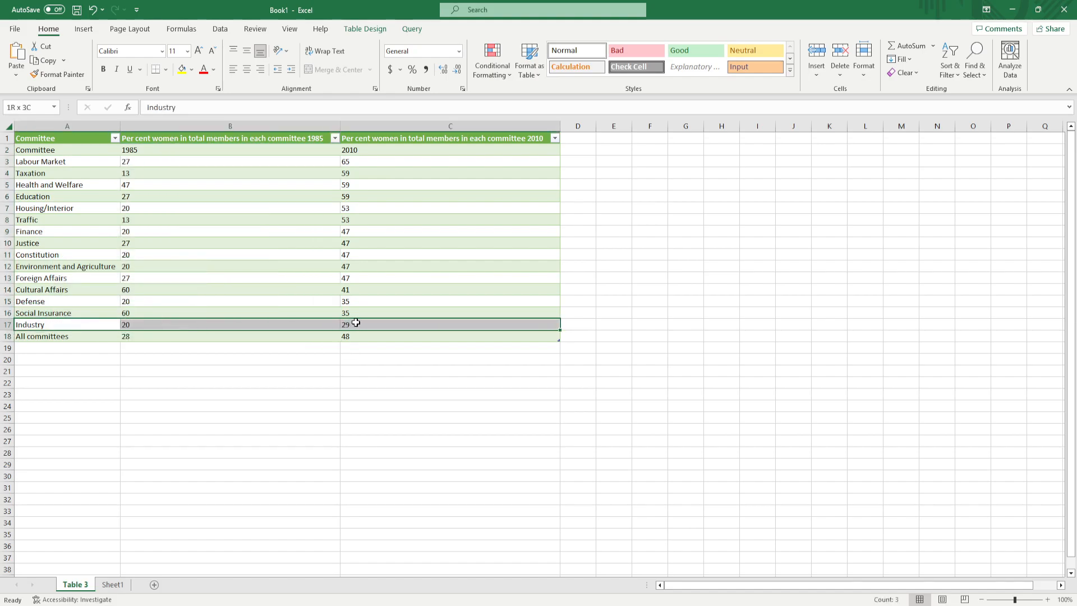
click(451, 346)
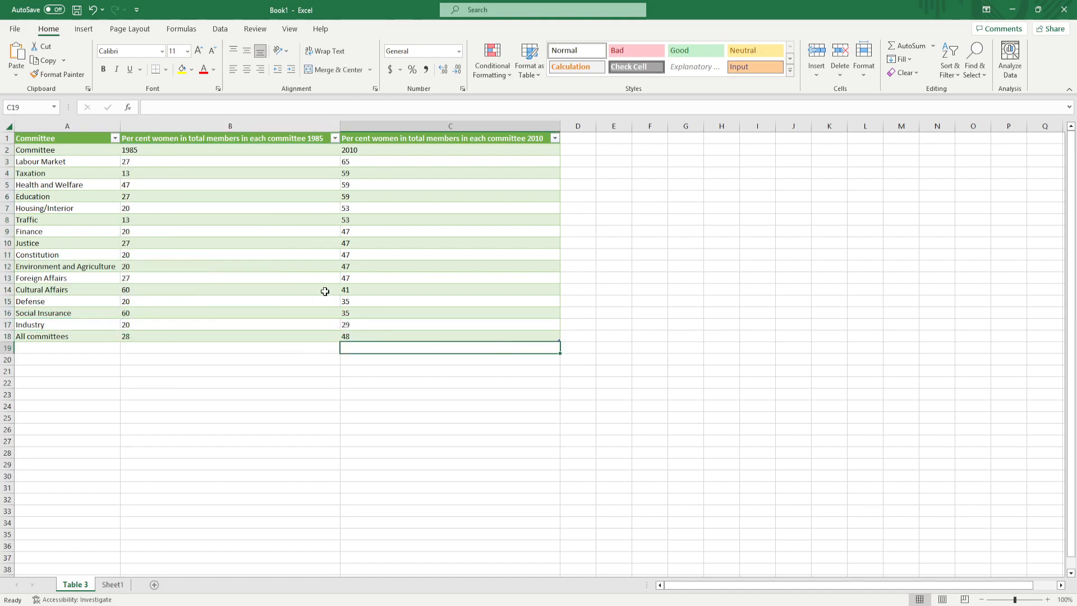
click(8, 126)
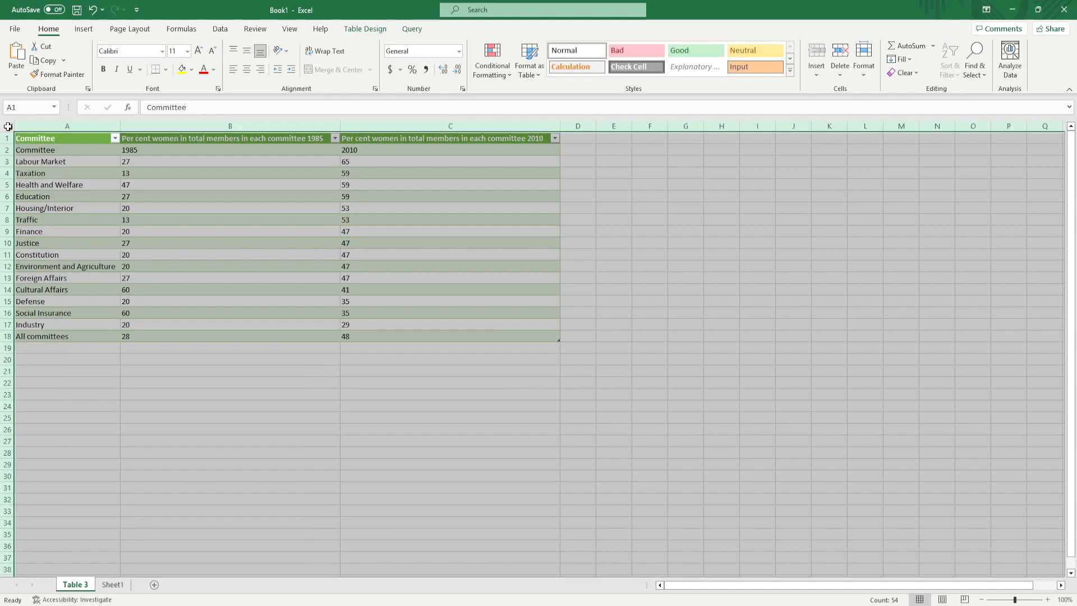
click(334, 349)
- Start a Text That Contains highlight rule on table data A2:C18, matching the text 5
drag(513, 336, 69, 152)
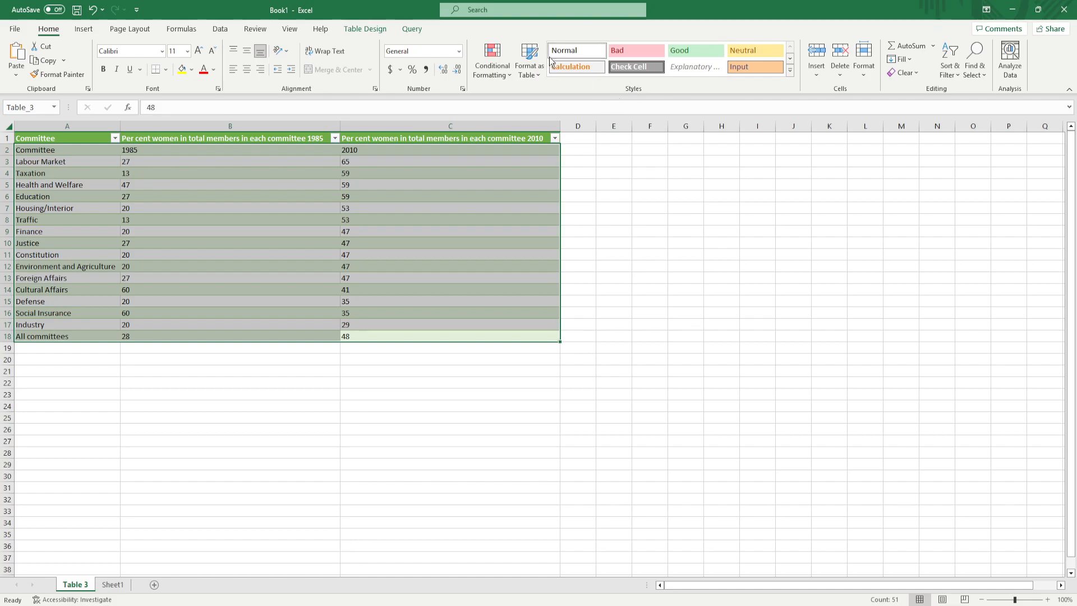
click(494, 65)
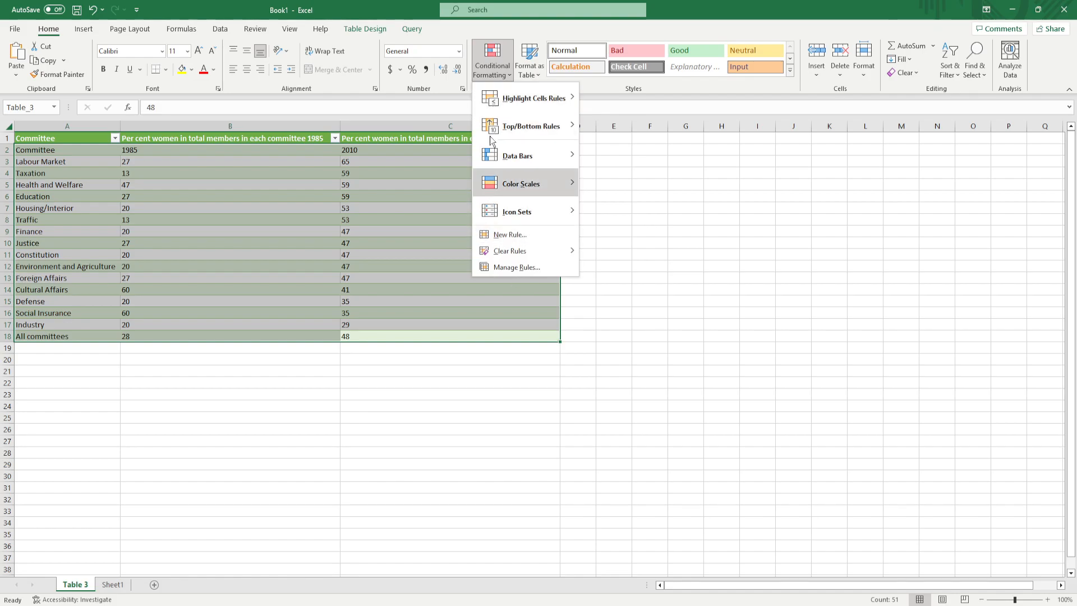
mouse_move(519, 189)
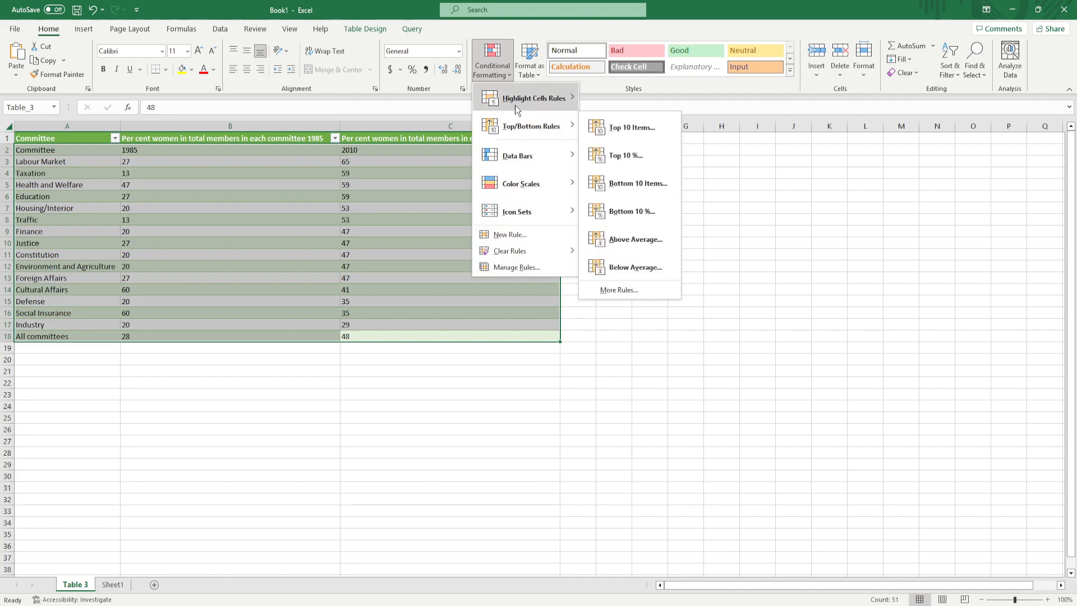
mouse_move(528, 128)
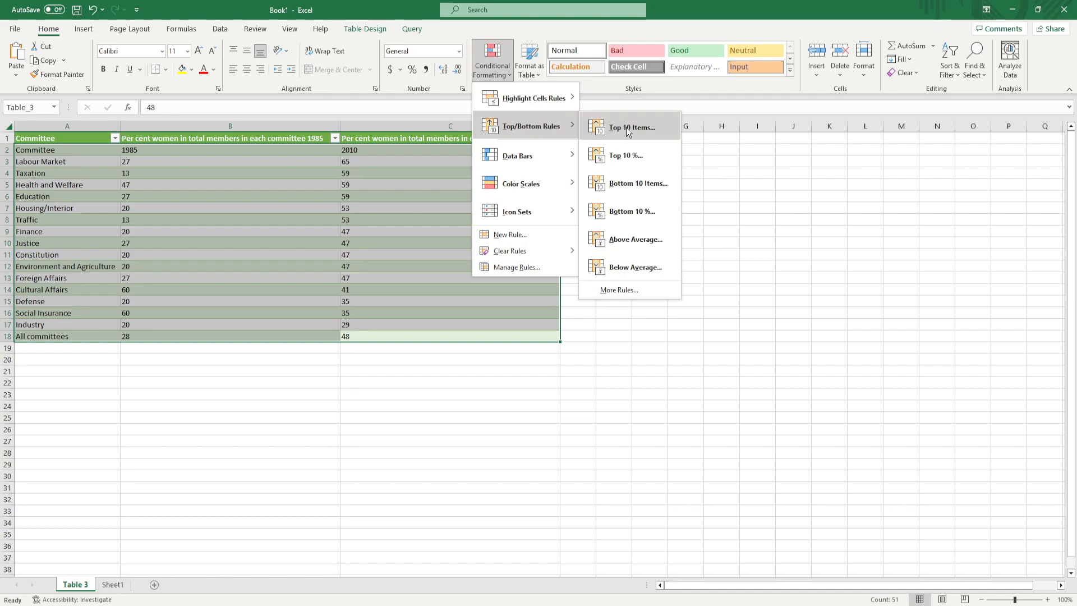
mouse_move(540, 152)
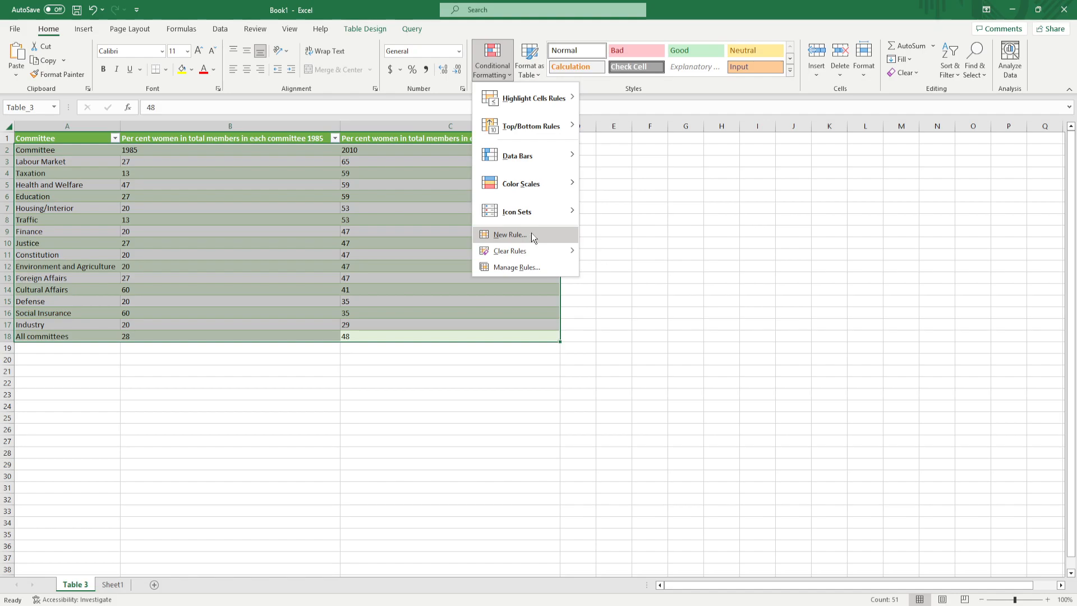
mouse_move(561, 99)
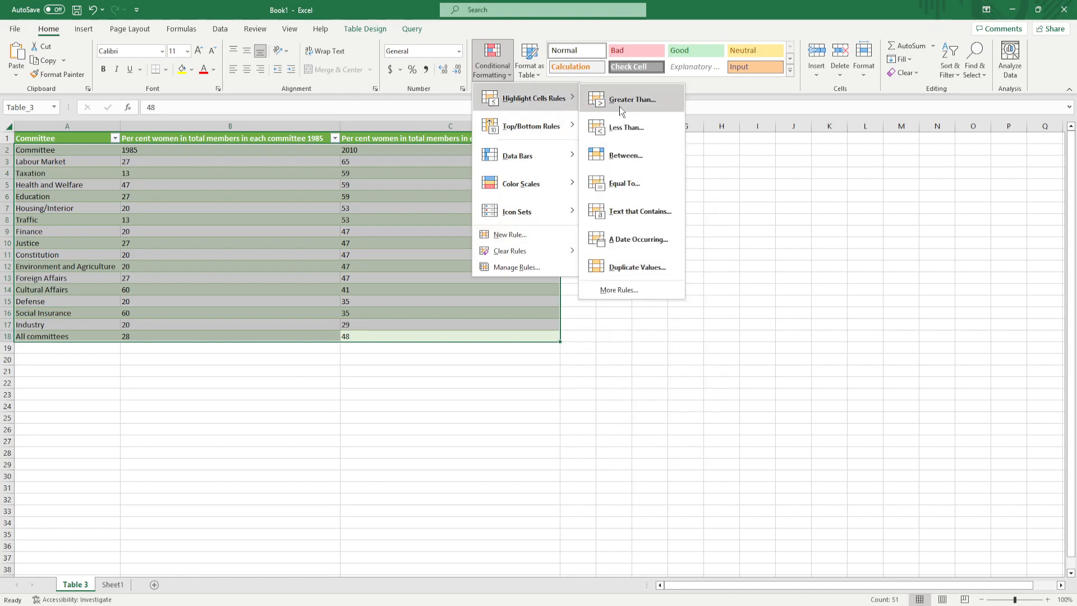
click(655, 215)
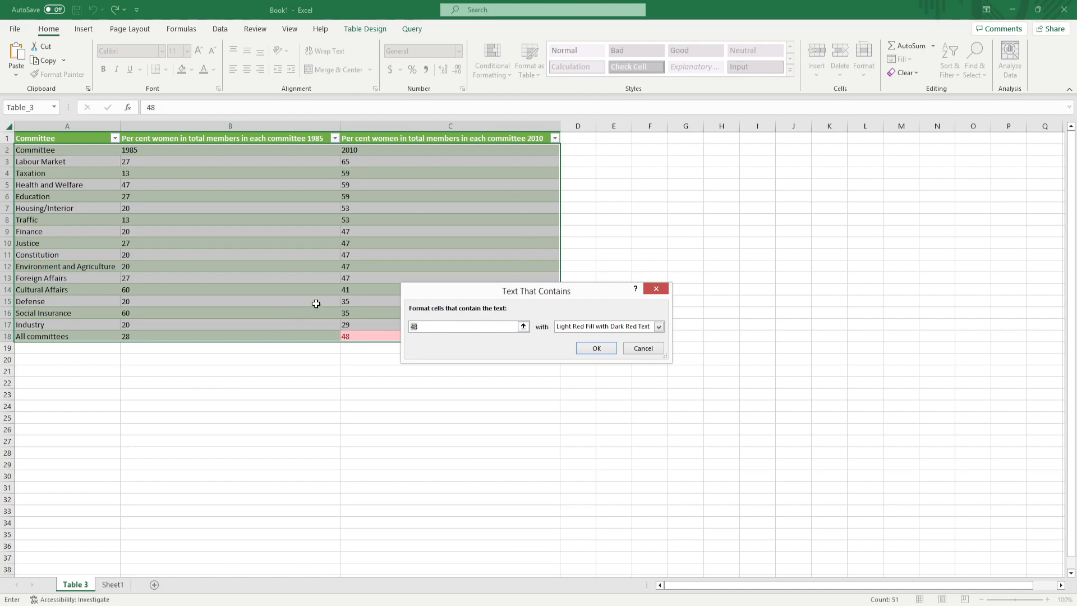
text(5)
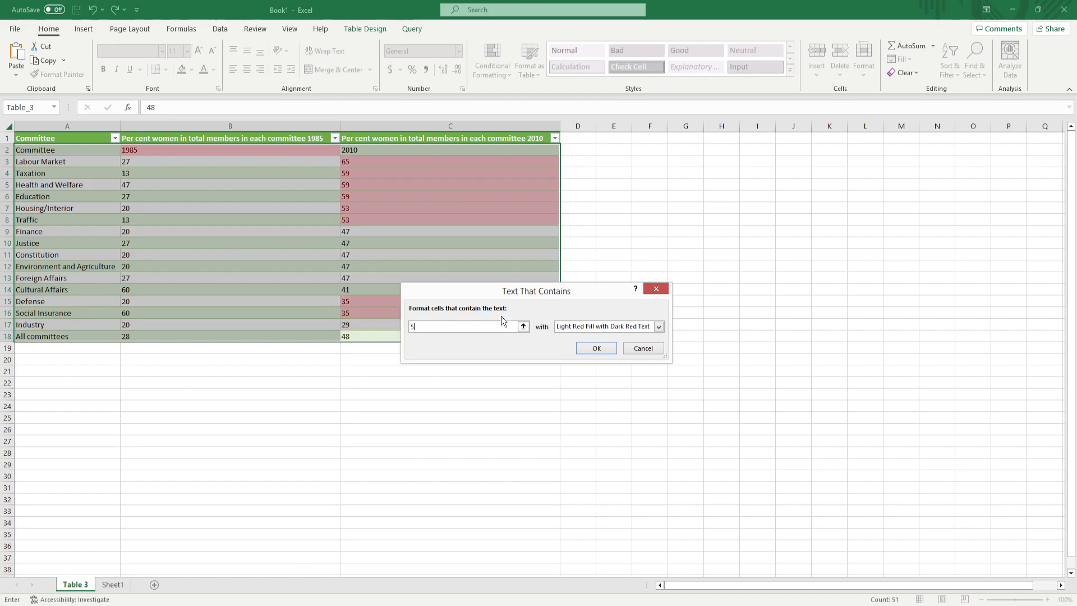
- Try the rule's preset formats, including Red Border, Red Text, Light Red Fill and Green Fill with Dark Green Text
click(584, 327)
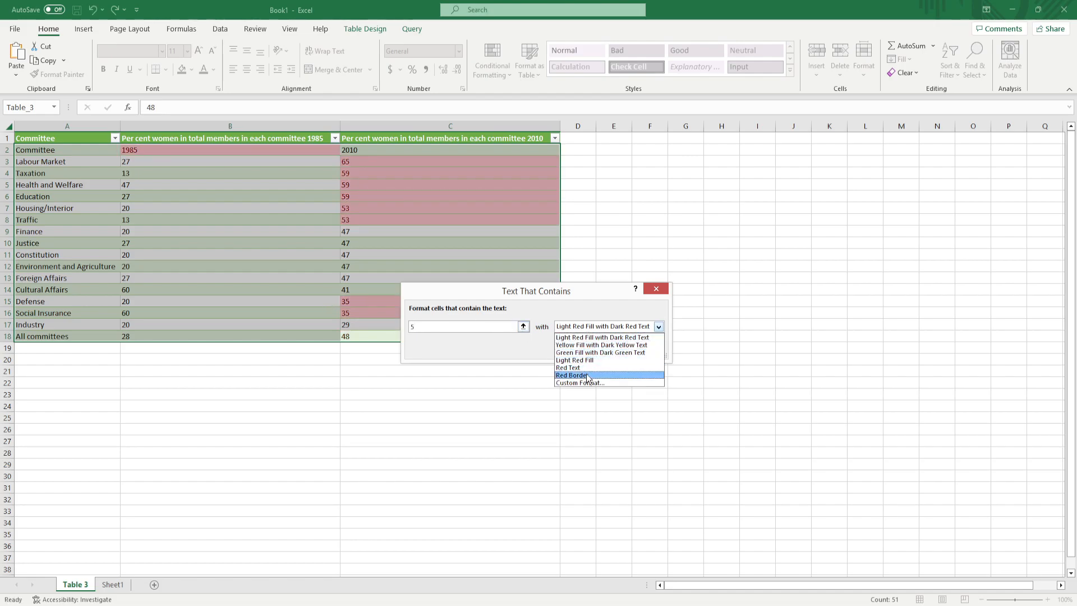
key(Escape)
click(586, 327)
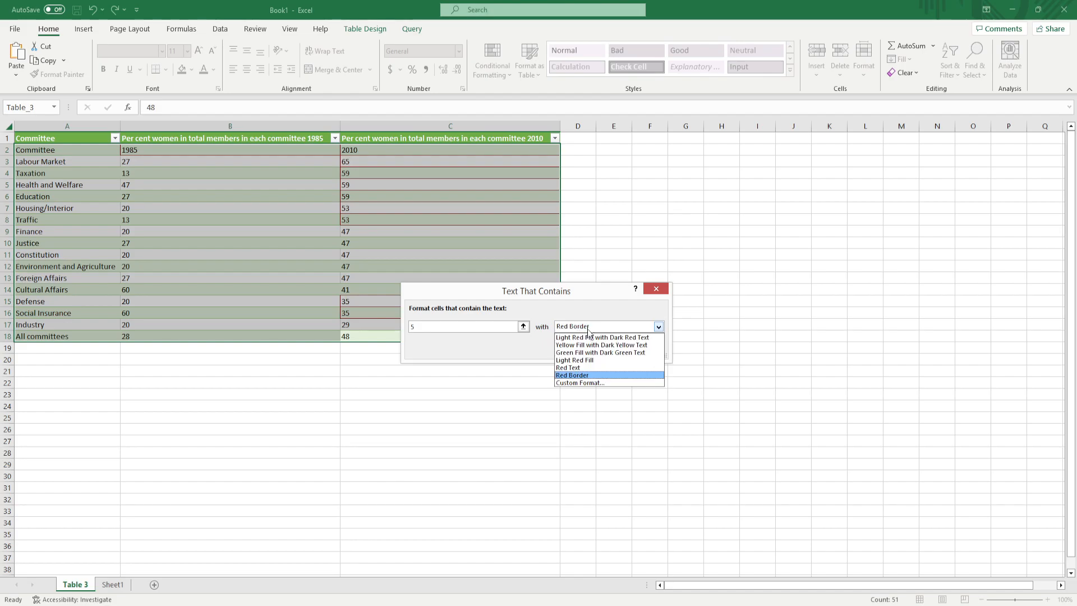
click(585, 372)
scroll(587, 327, up, 1)
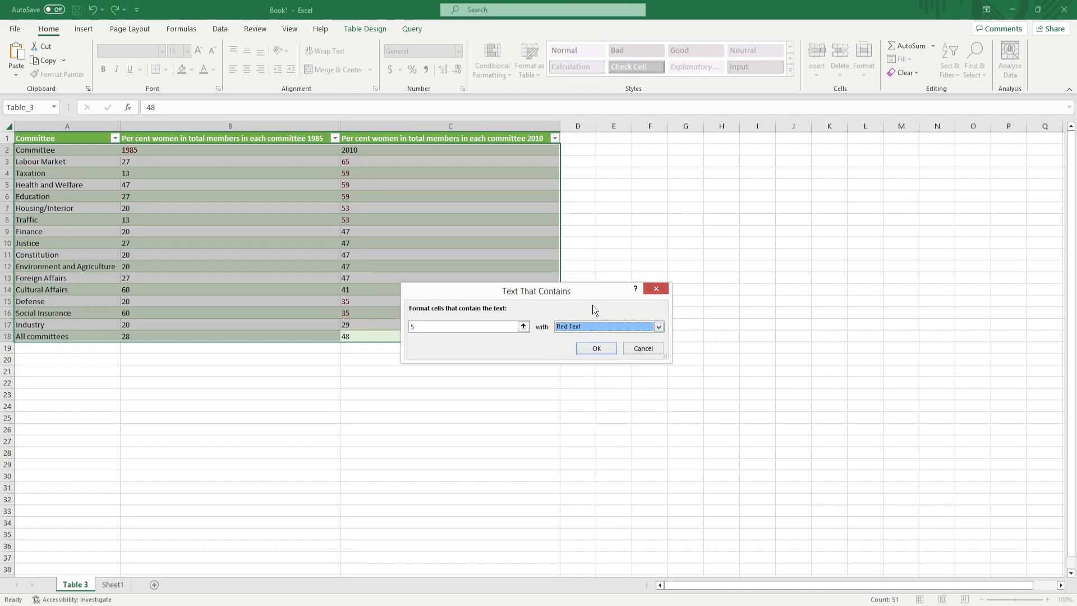
click(588, 331)
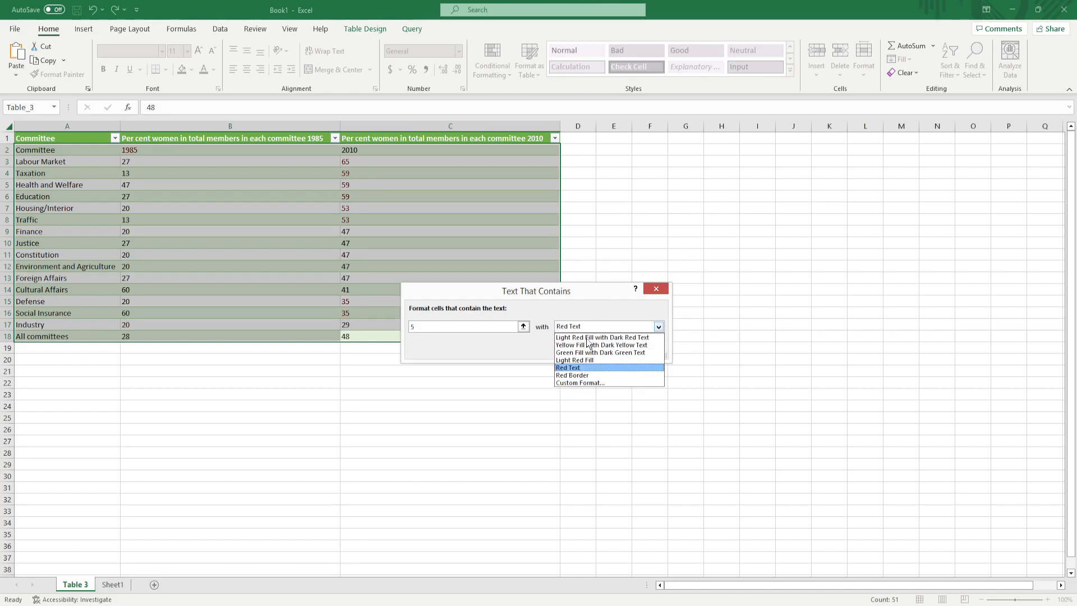
click(585, 360)
click(587, 328)
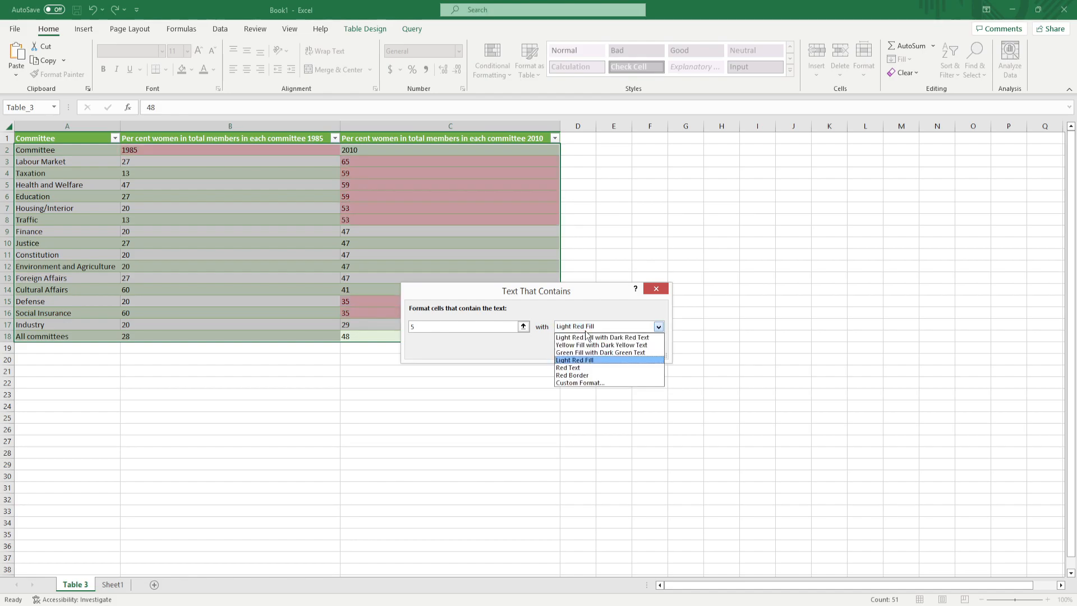
click(585, 352)
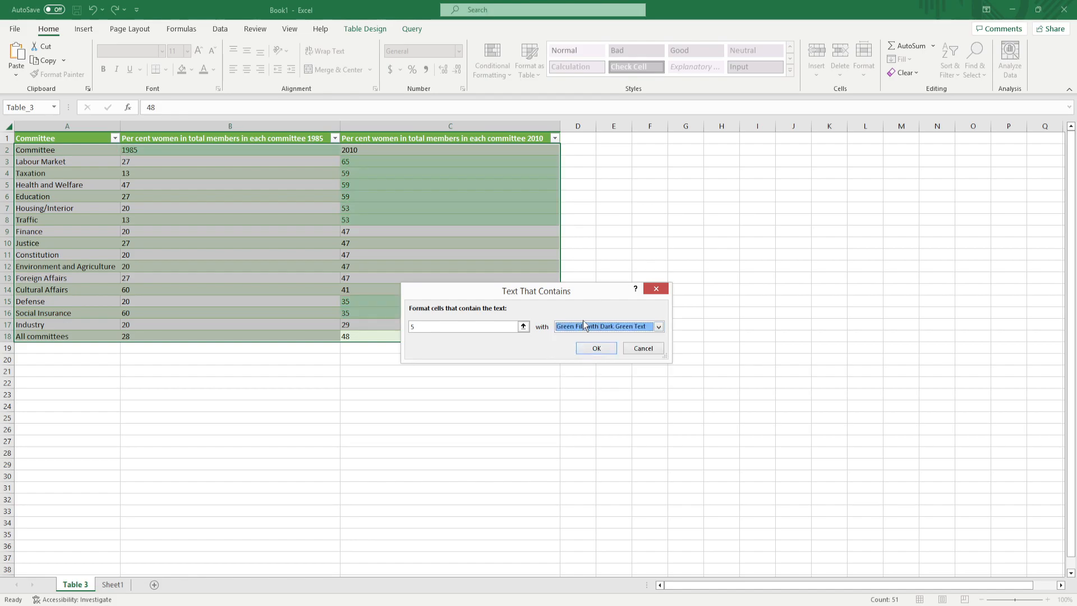
click(584, 325)
click(585, 344)
click(586, 327)
click(588, 336)
click(588, 326)
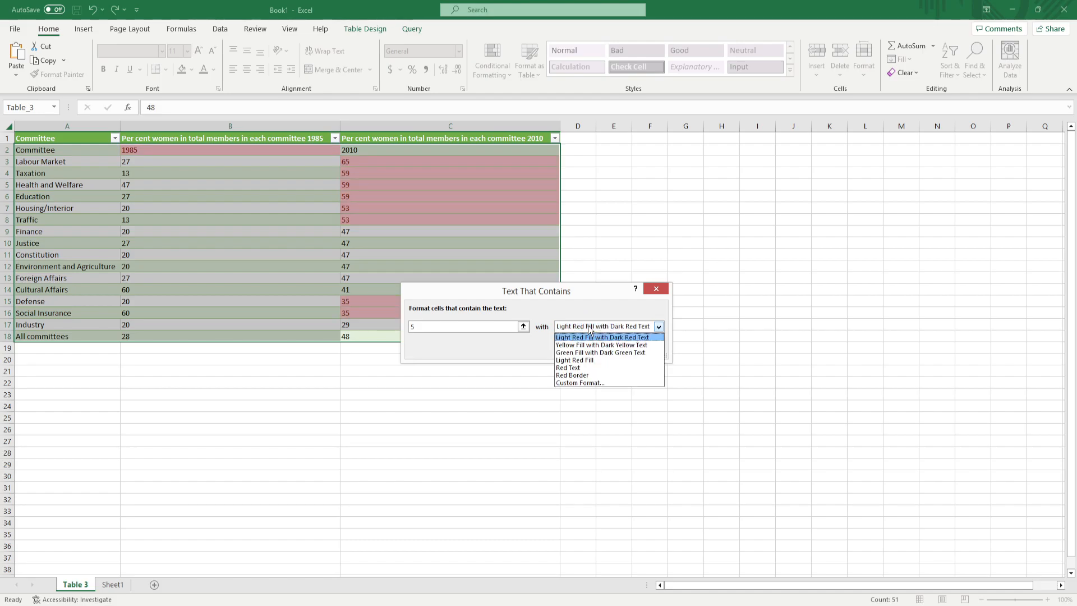
click(588, 363)
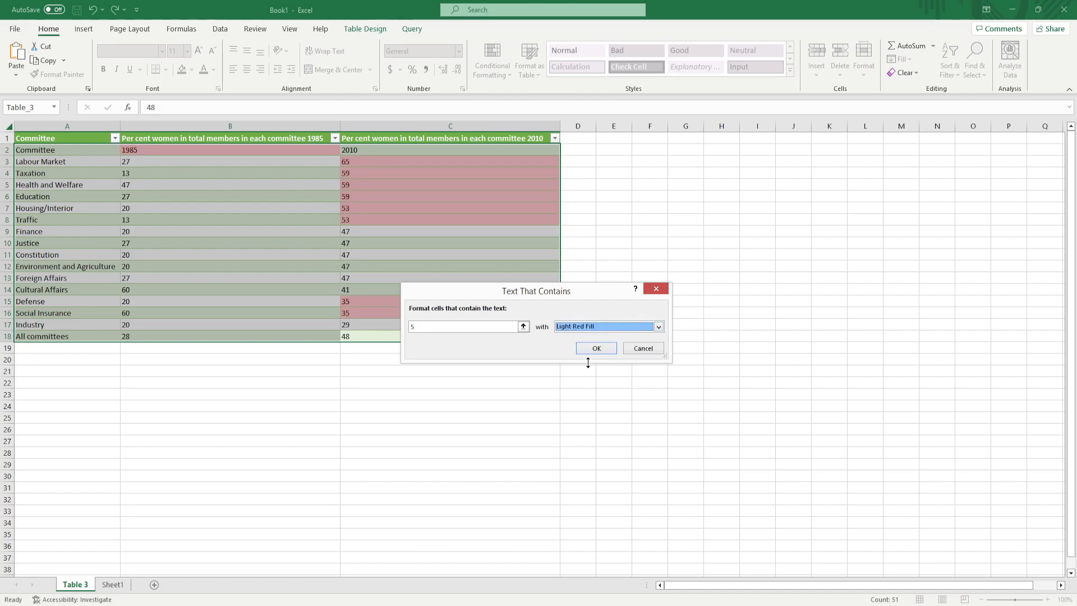
- Give the rule a custom format with a solid blue background fill and apply it to the table data
click(593, 328)
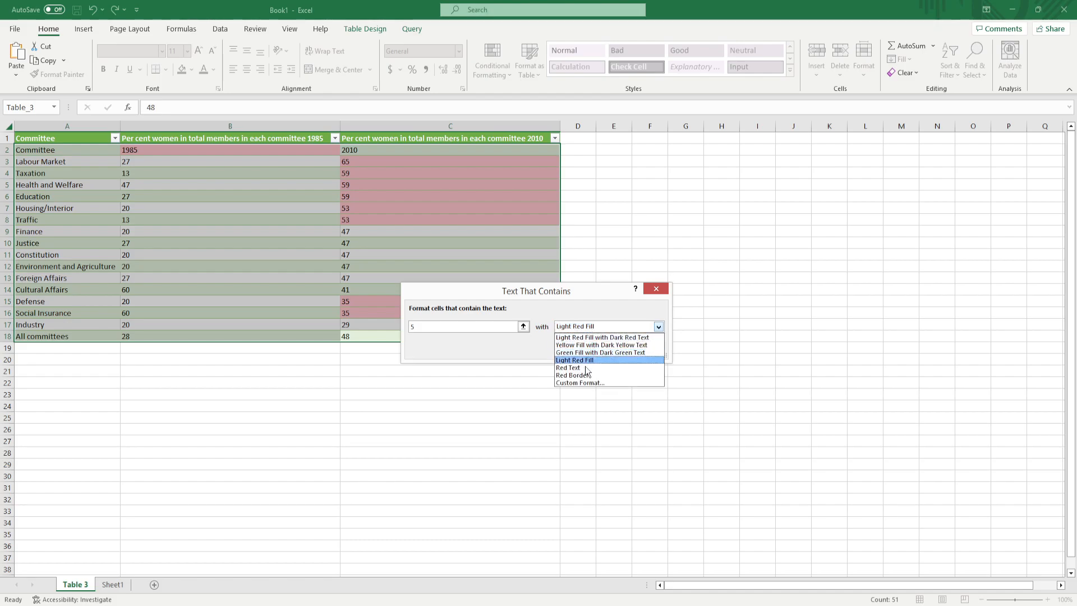
click(578, 382)
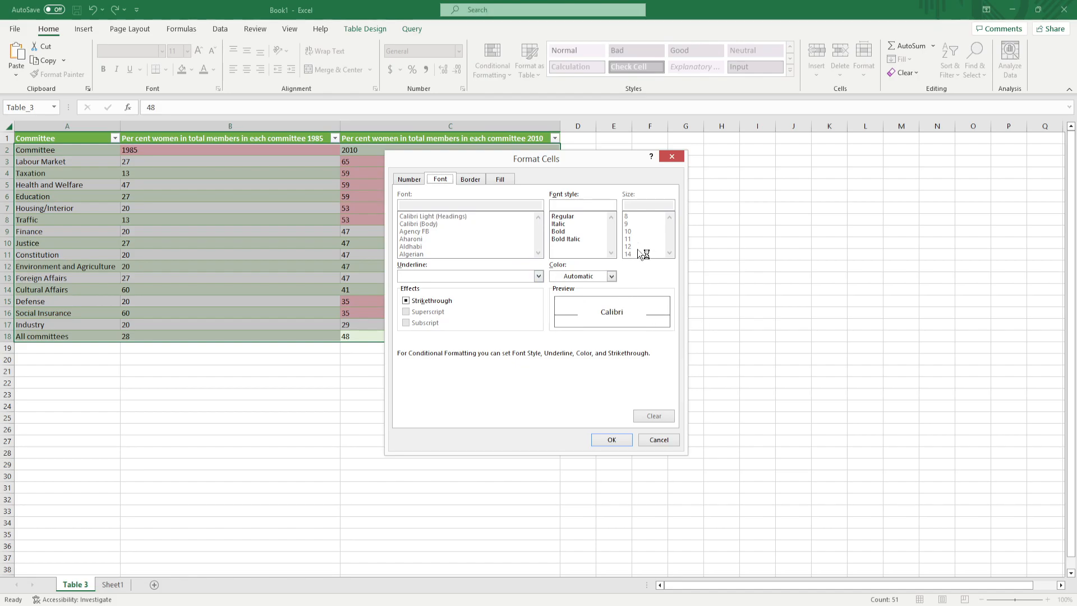
click(471, 180)
click(499, 179)
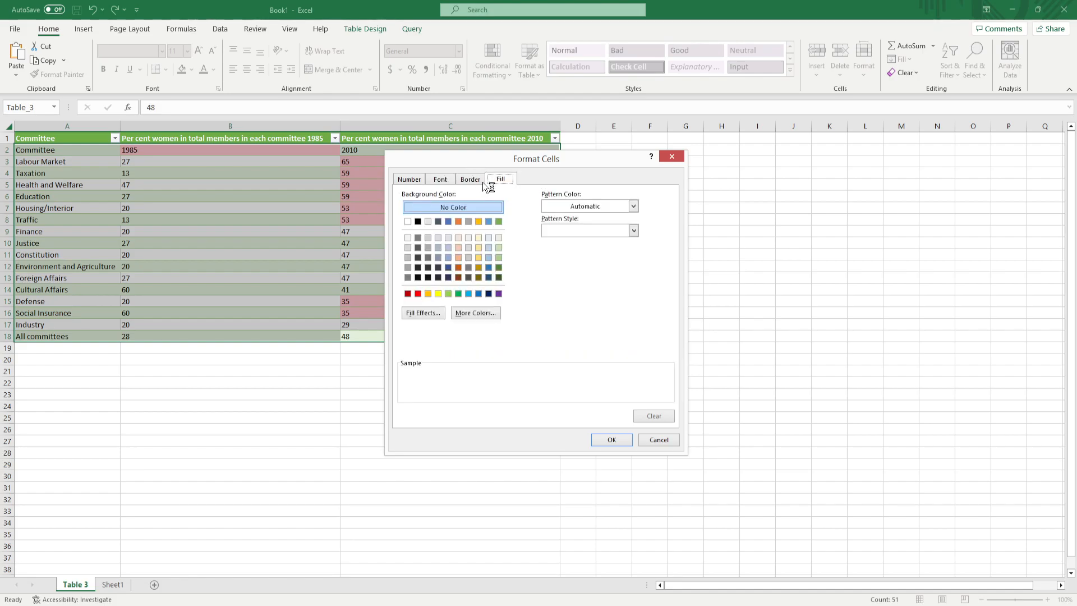
click(450, 221)
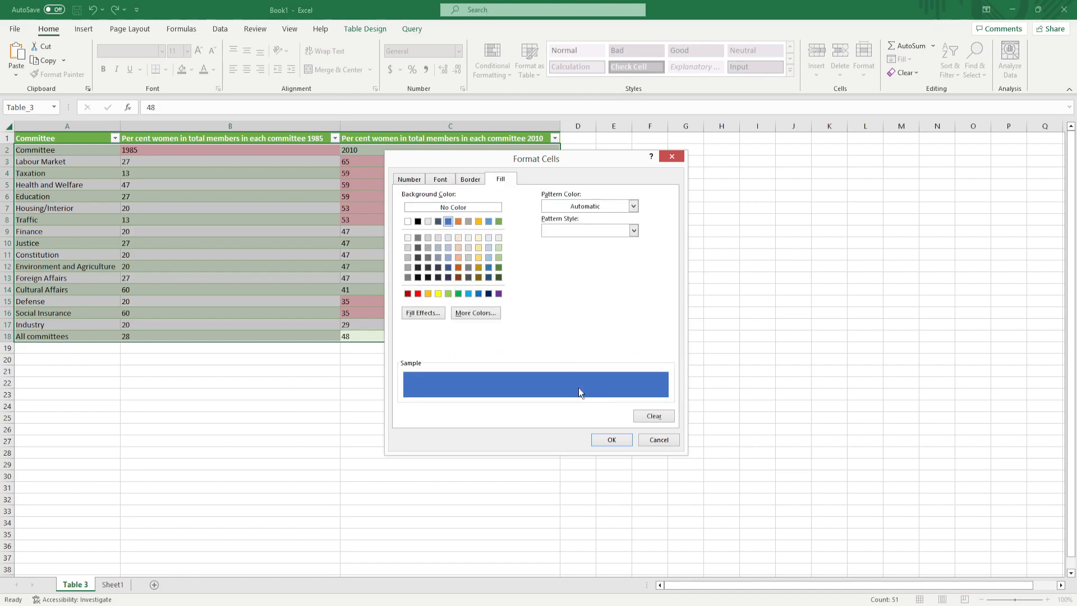
click(600, 440)
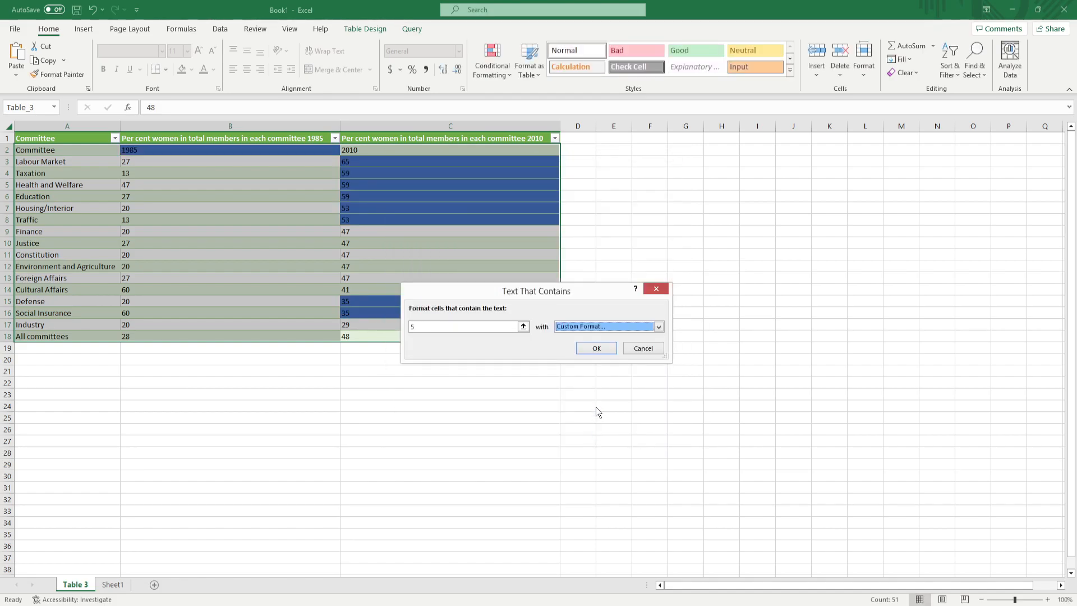
click(589, 349)
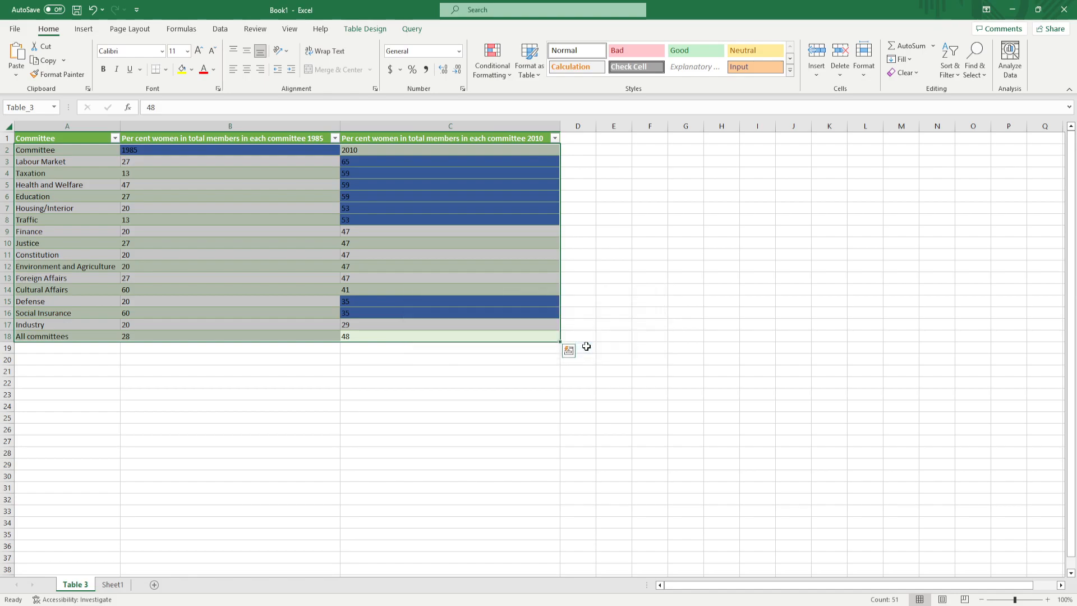